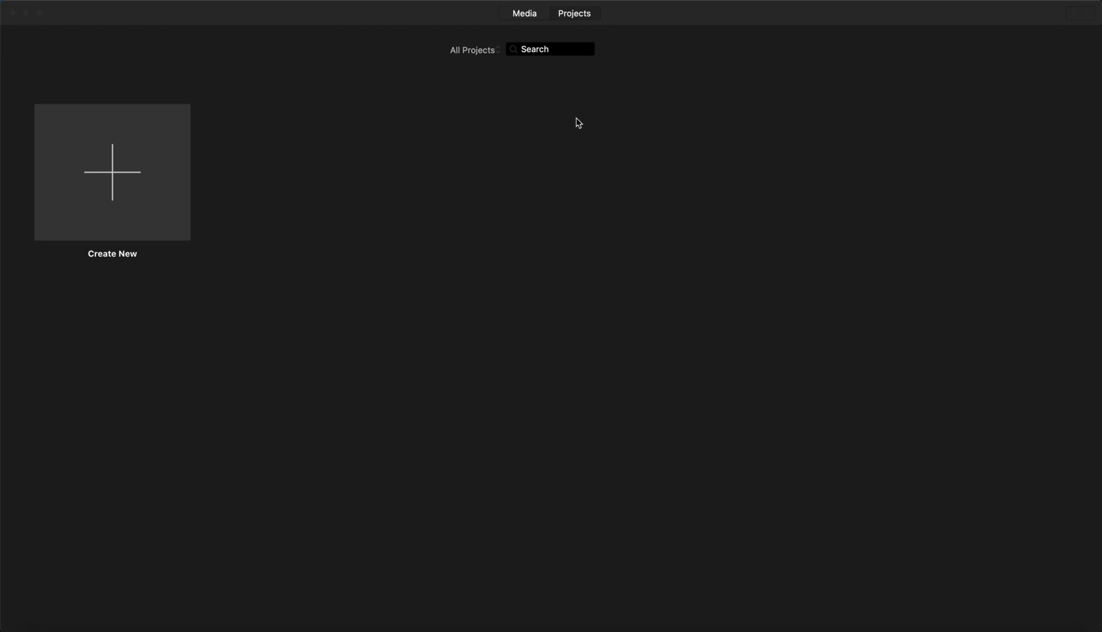
Create a new event named "Dance video" in the iMovie Library.
left_click(535, 20)
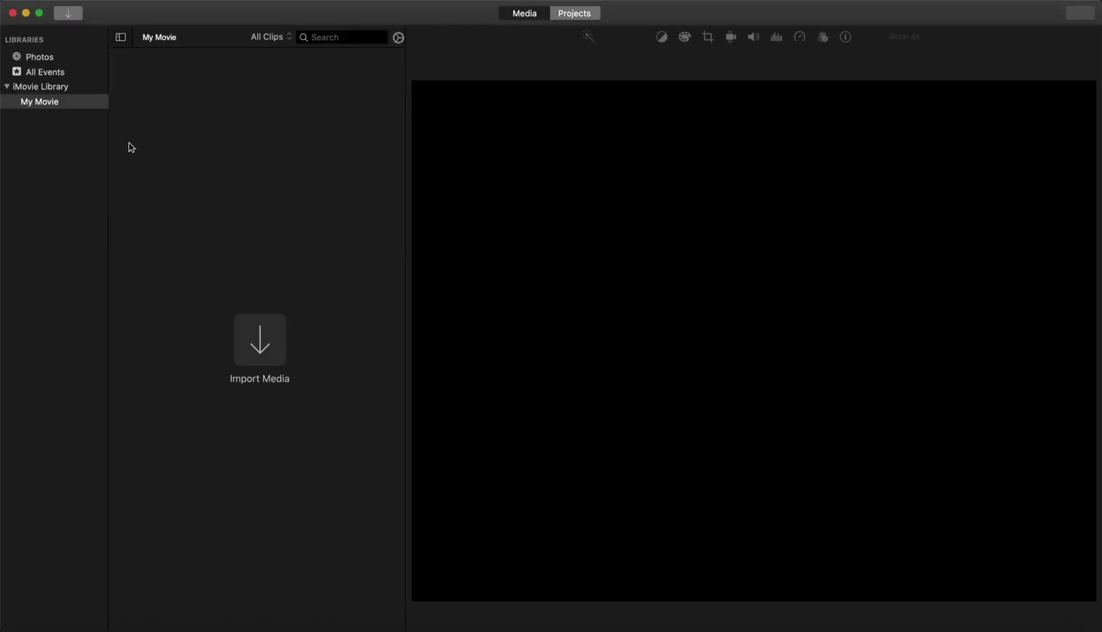
right_click(38, 139)
left_click(80, 144)
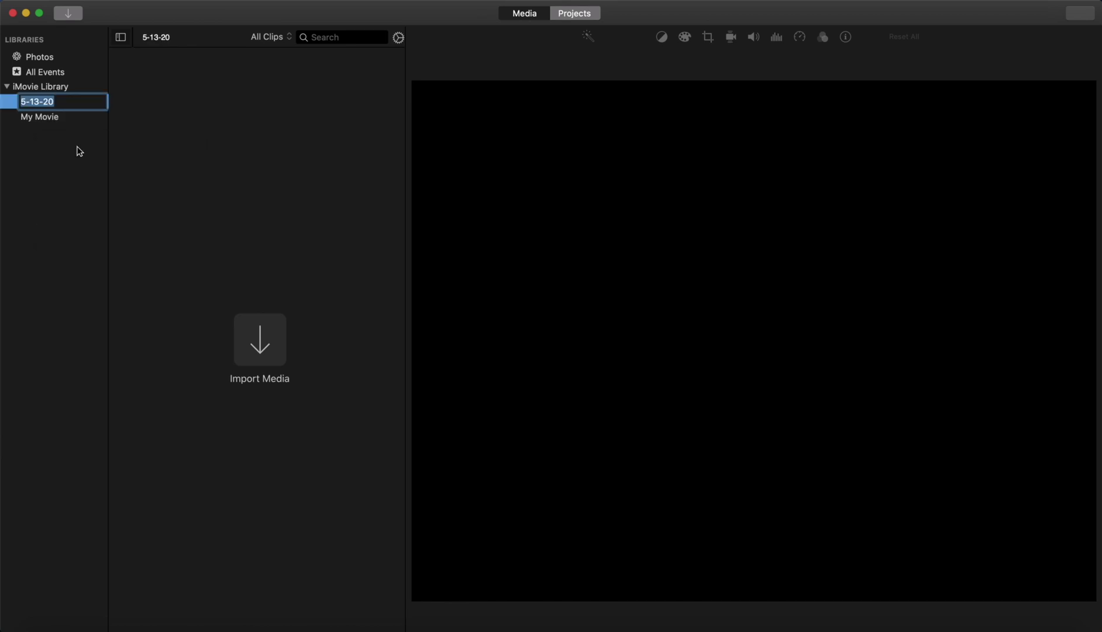
type("Dance video")
left_click(261, 237)
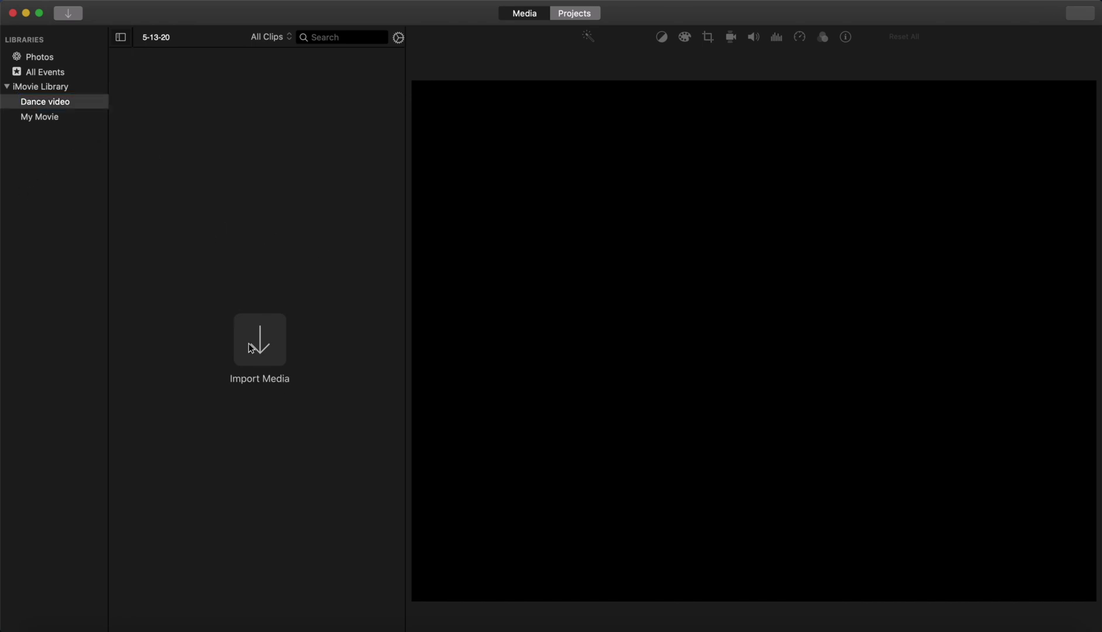
Create a new movie project and select the Dance video event as its media source.
left_click(579, 12)
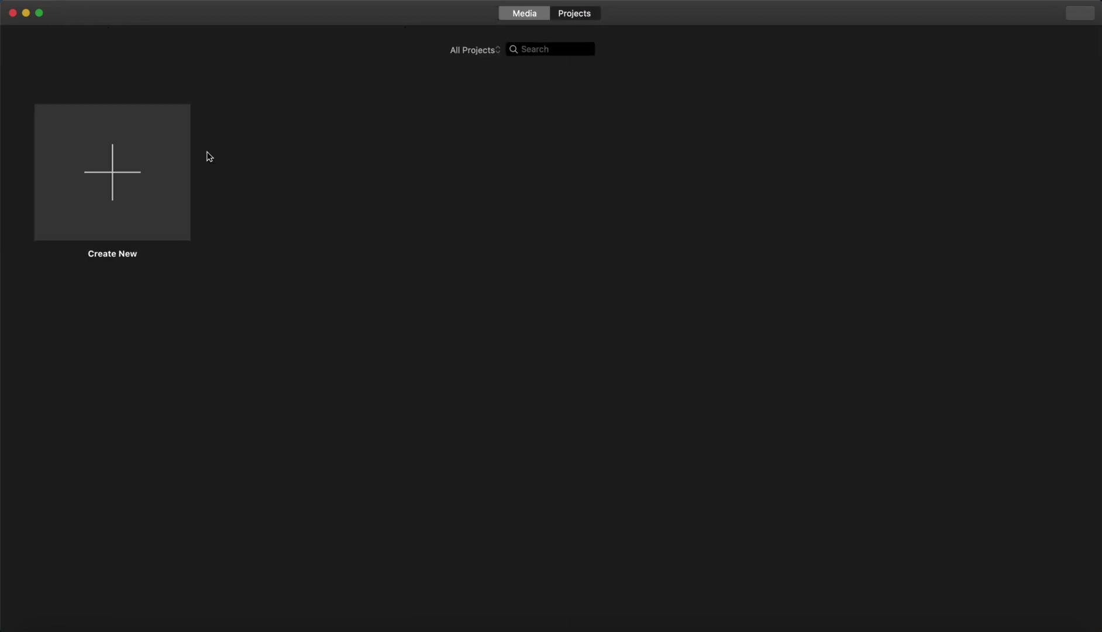
left_click(121, 206)
left_click(117, 245)
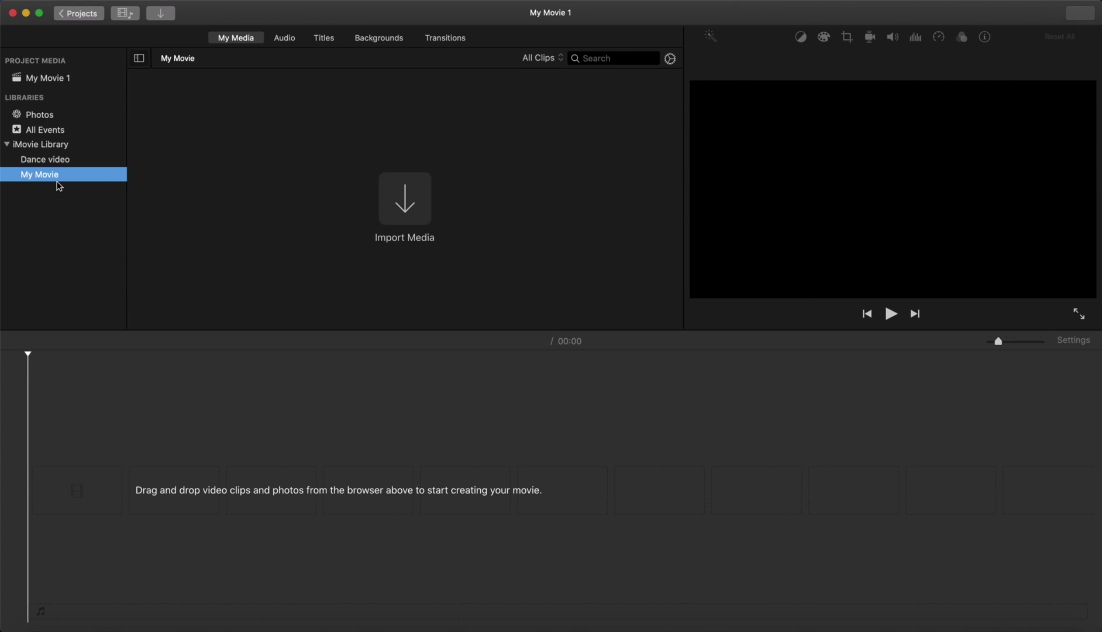
left_click(66, 164)
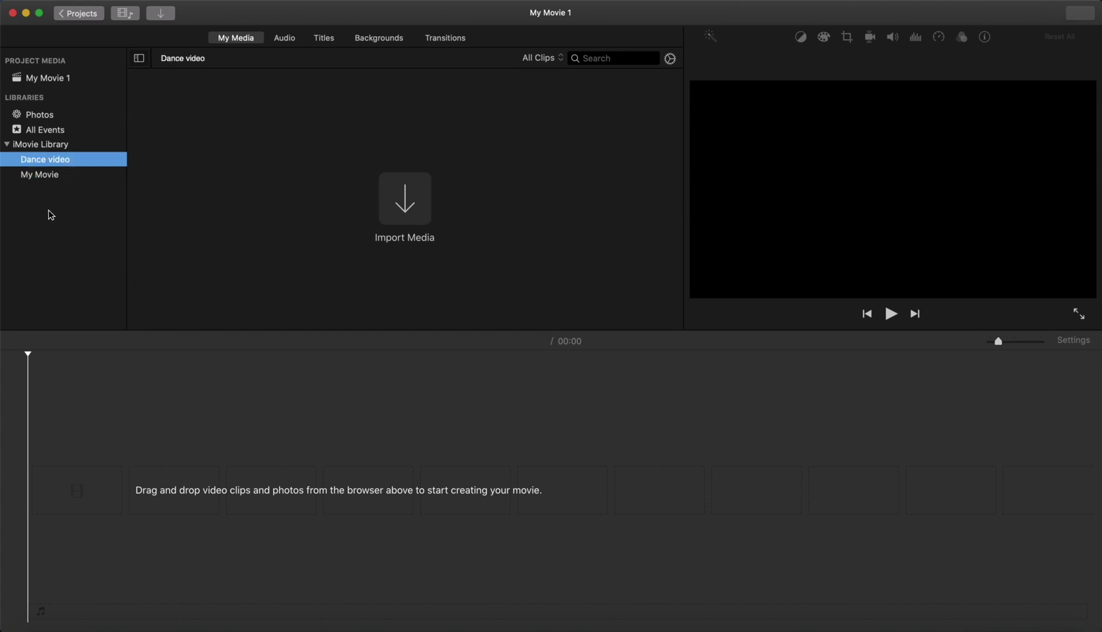
right_click(50, 212)
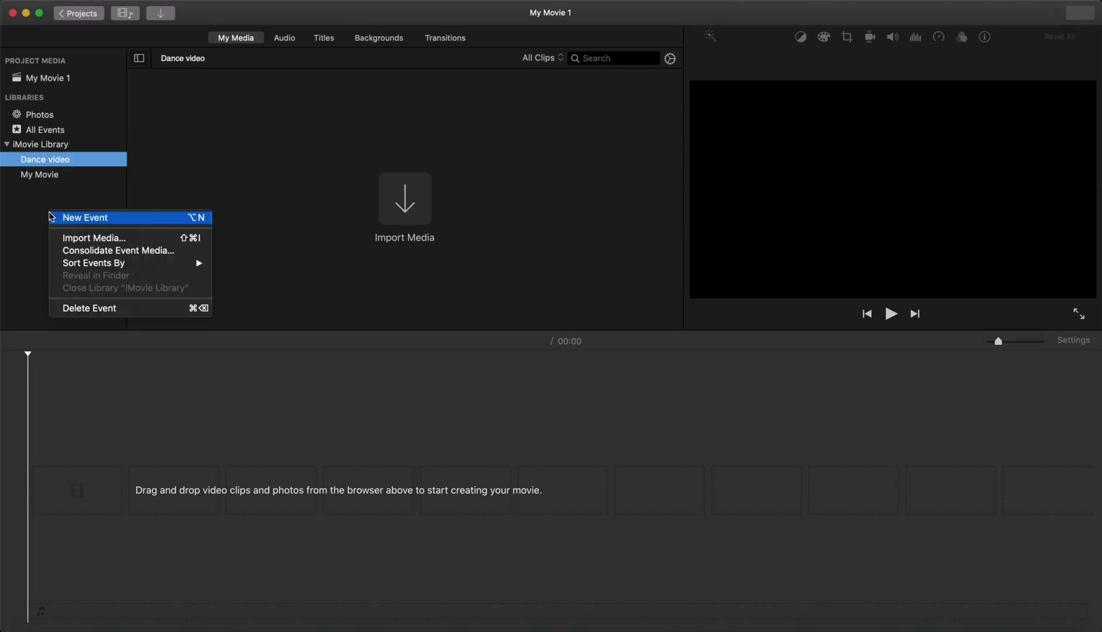
left_click(57, 168)
Import W1 Combo 2 Tuesday.mp4 from the Desktop into the Dance video event and place the clip at the start of the timeline.
left_click(410, 205)
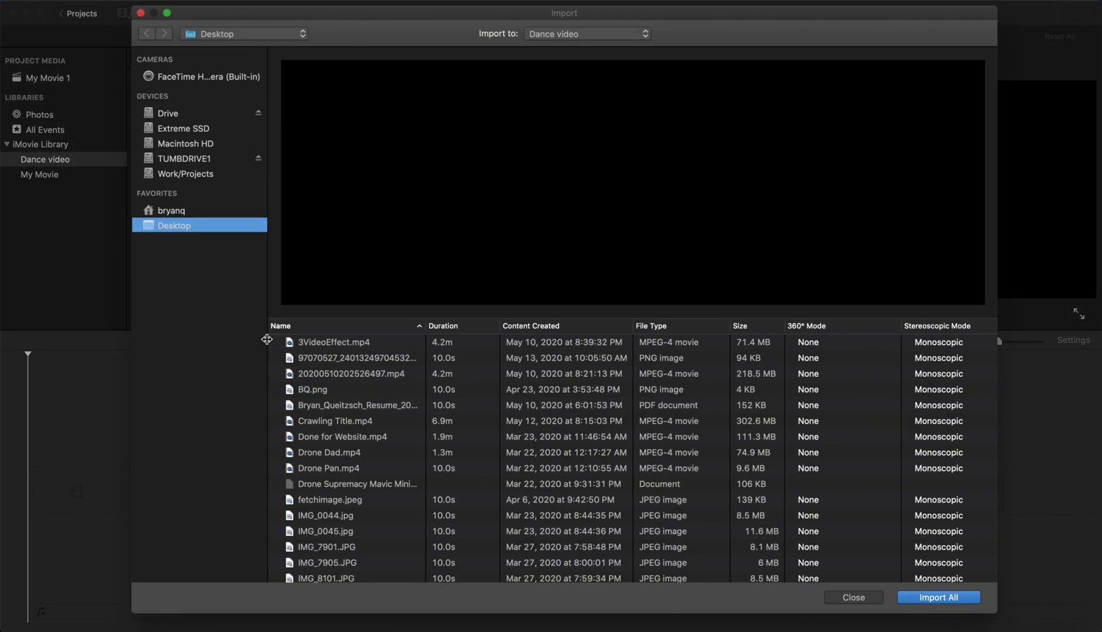
scroll(353, 396, "down", 3)
scroll(353, 397, "up", 3)
scroll(508, 422, "down", 2)
scroll(508, 423, "down", 8)
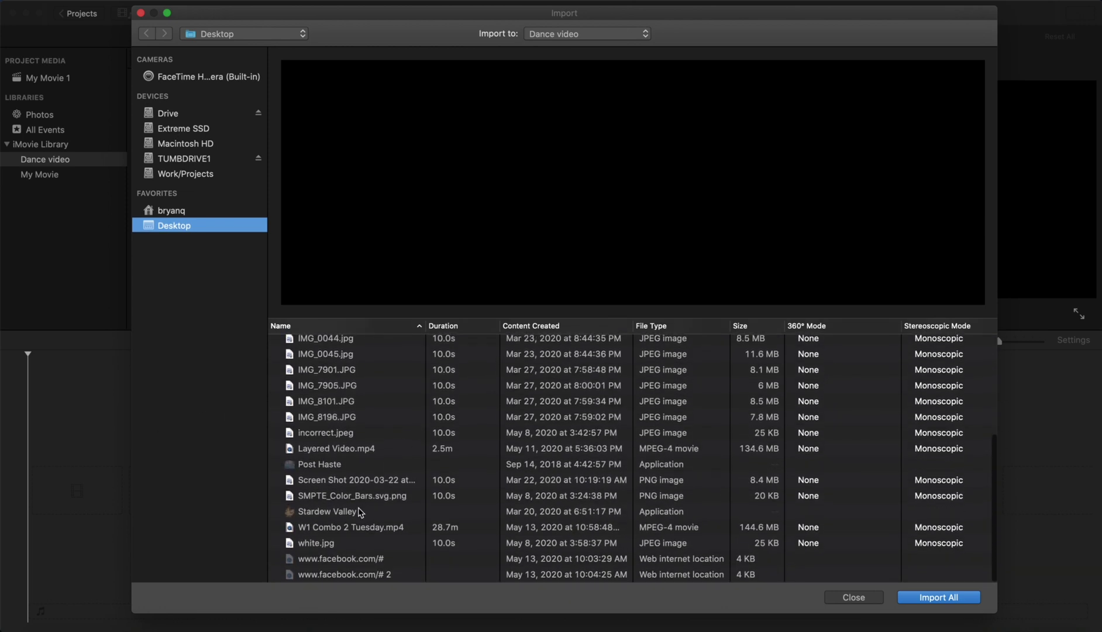
scroll(338, 505, "up", 10)
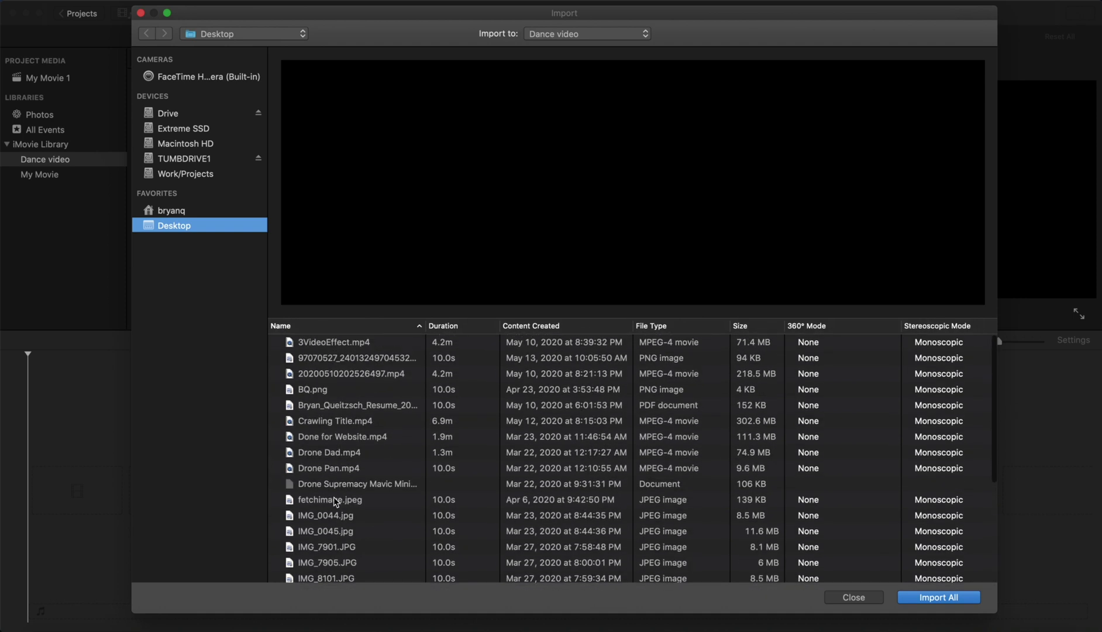
scroll(339, 488, "down", 3)
scroll(350, 477, "up", 2)
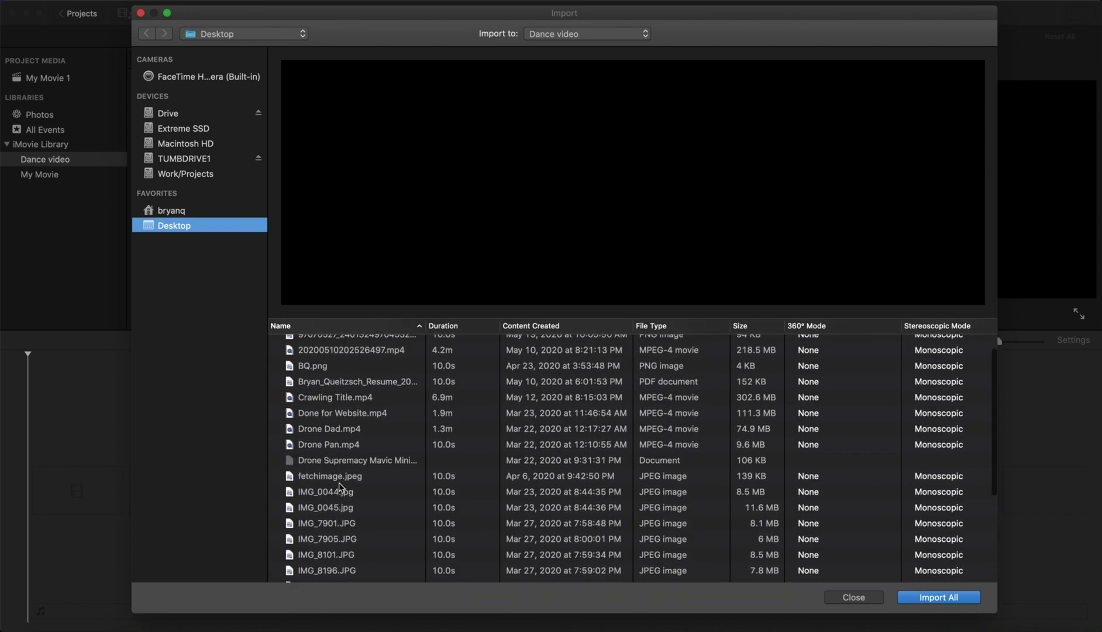
scroll(349, 477, "down", 8)
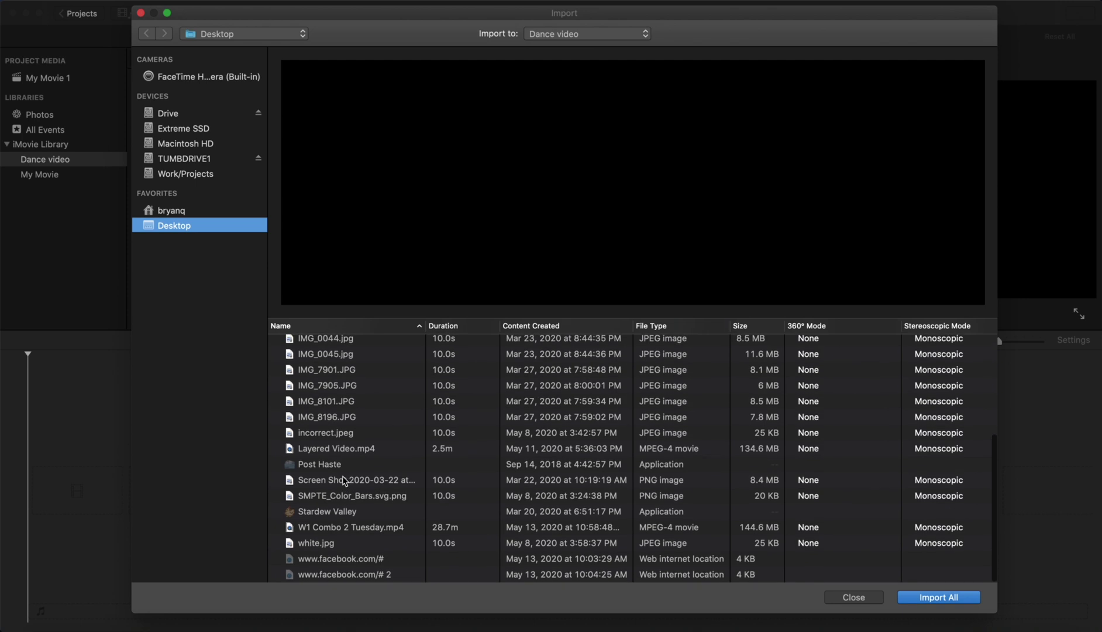
left_click(326, 529)
left_click(338, 449, "super")
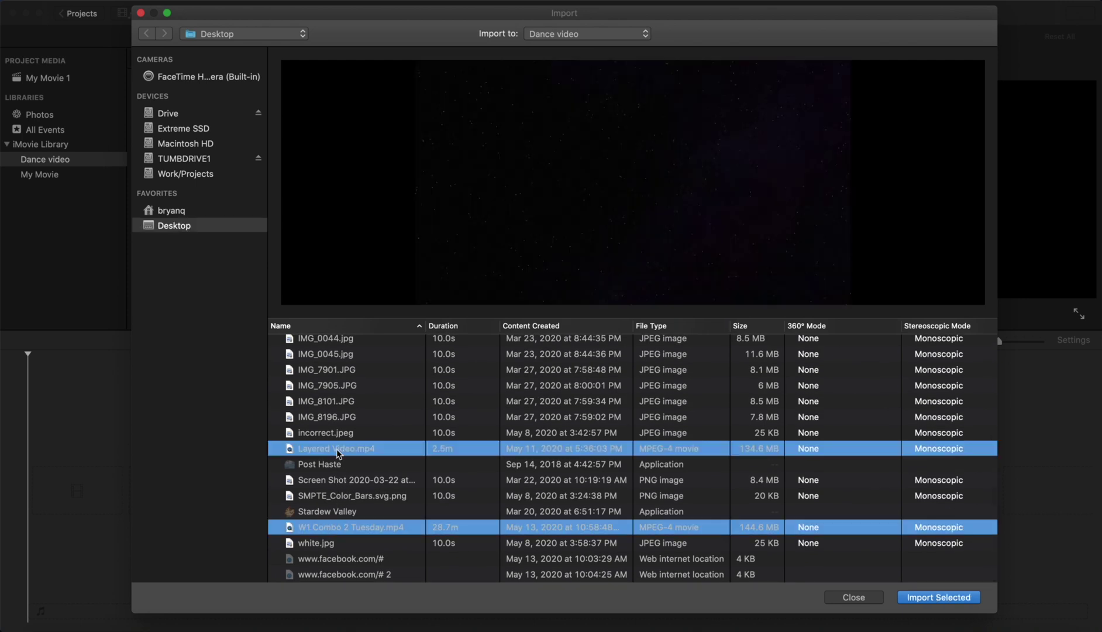
left_click(337, 451, "super")
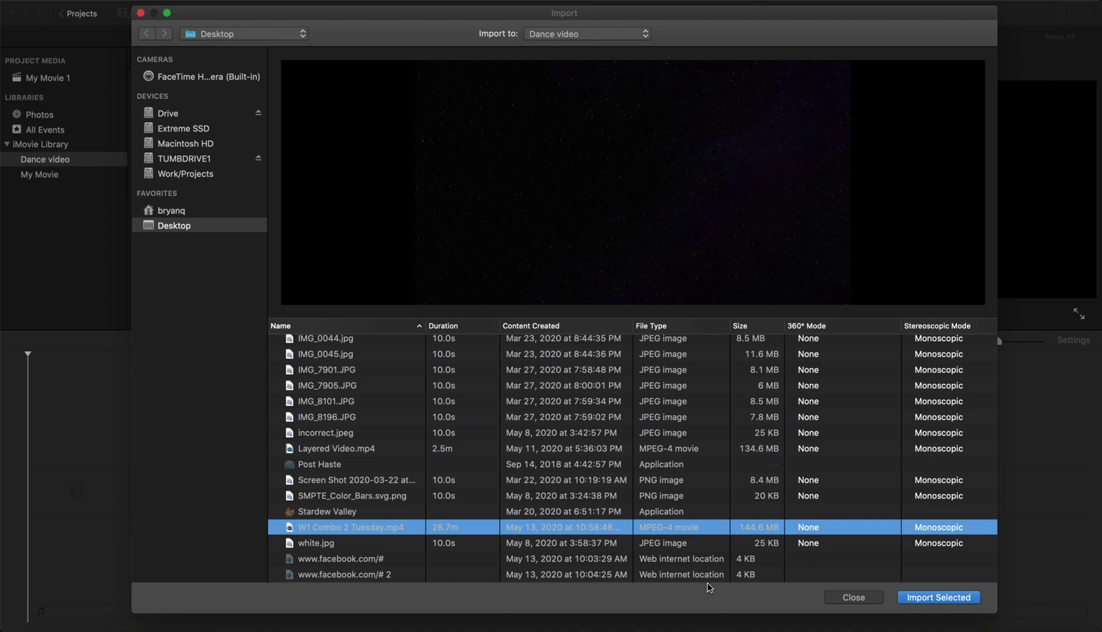
left_click(938, 597)
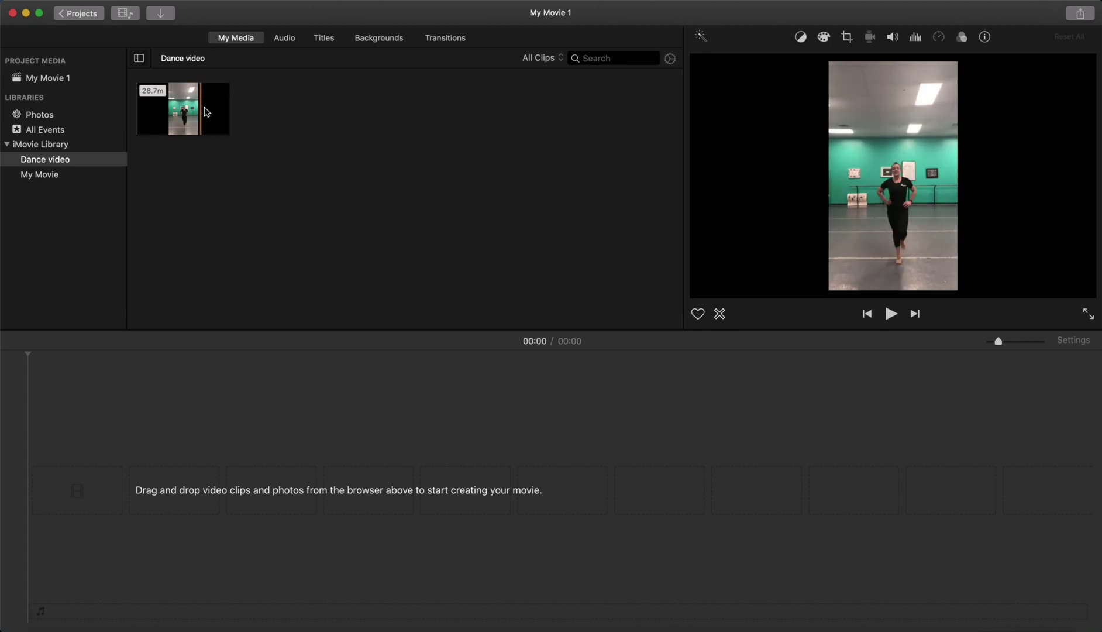
left_click_drag(212, 108, 47, 501)
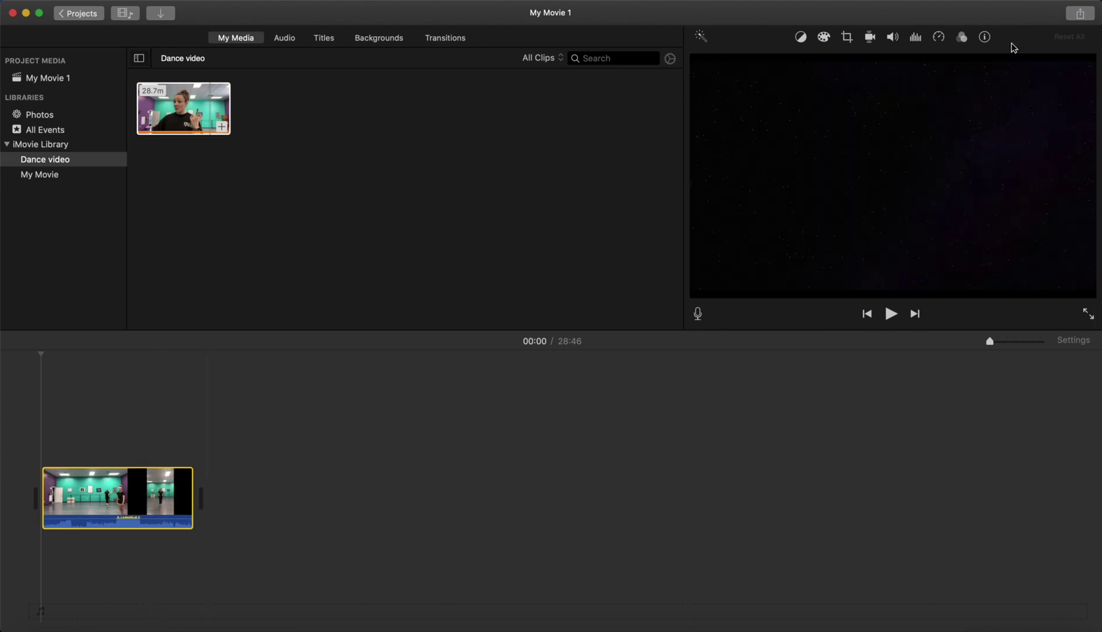
left_click(1075, 18)
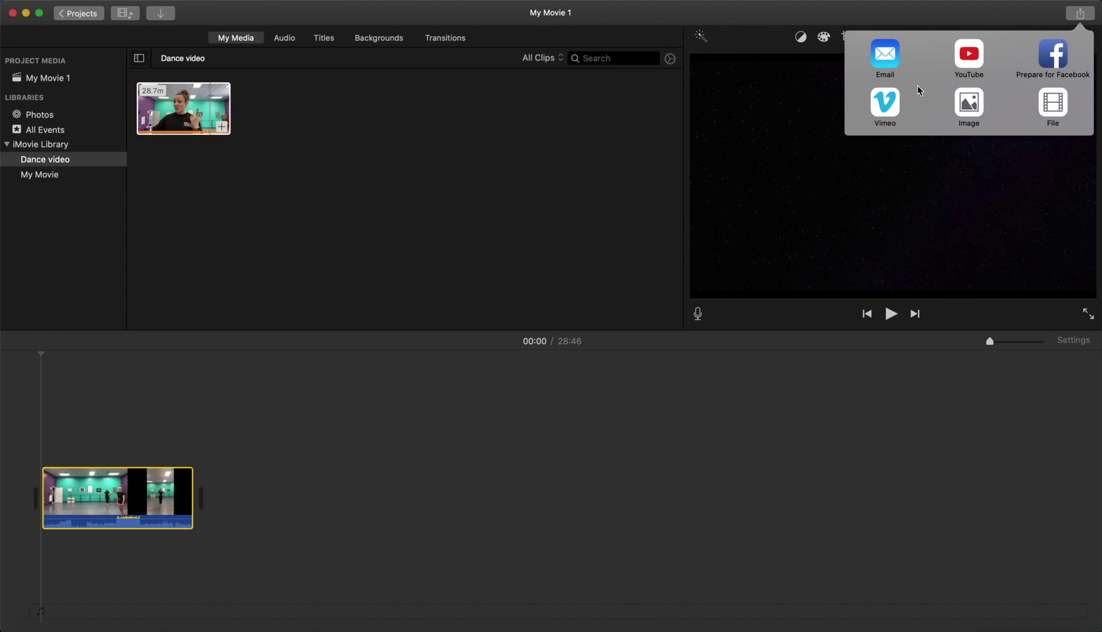
left_click(968, 58)
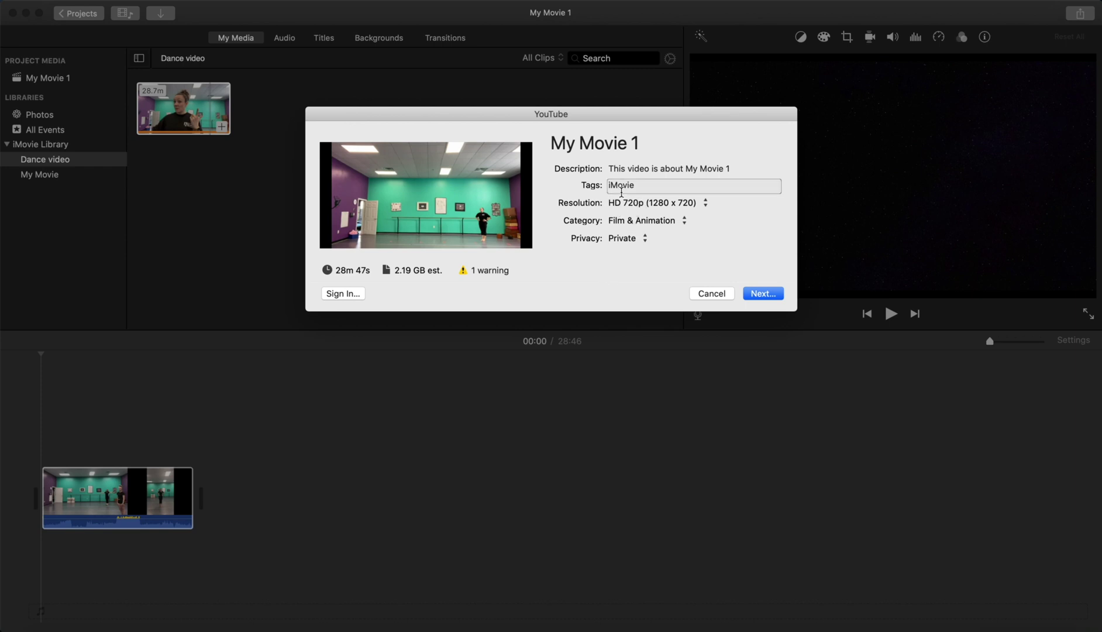
left_click(641, 147)
left_click_drag(641, 147, 553, 147)
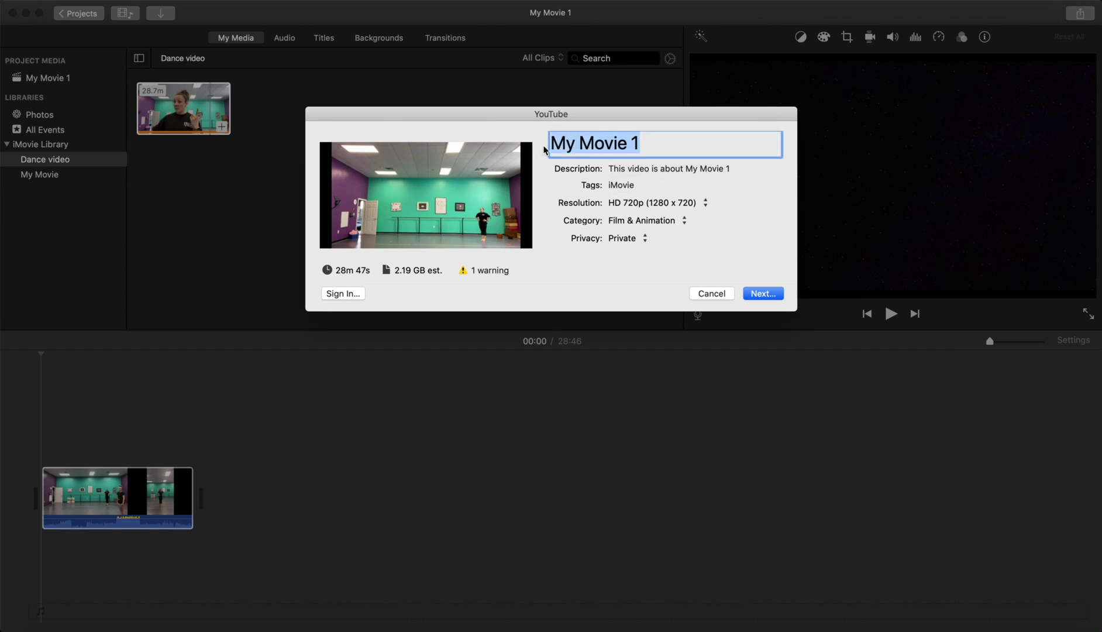
type("Dance Video")
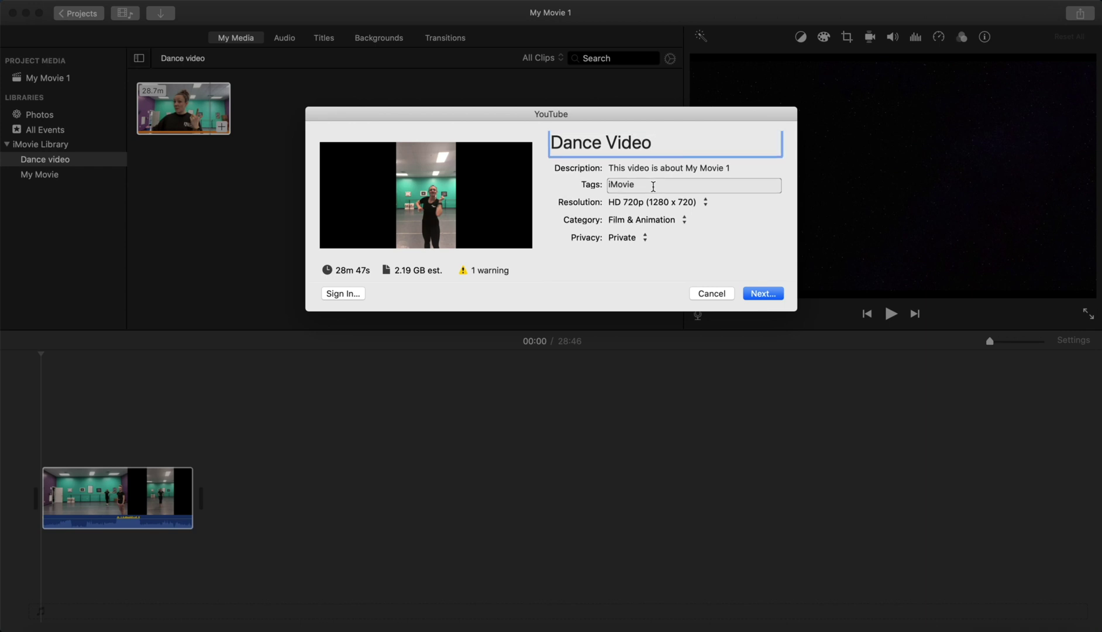
left_click(621, 240)
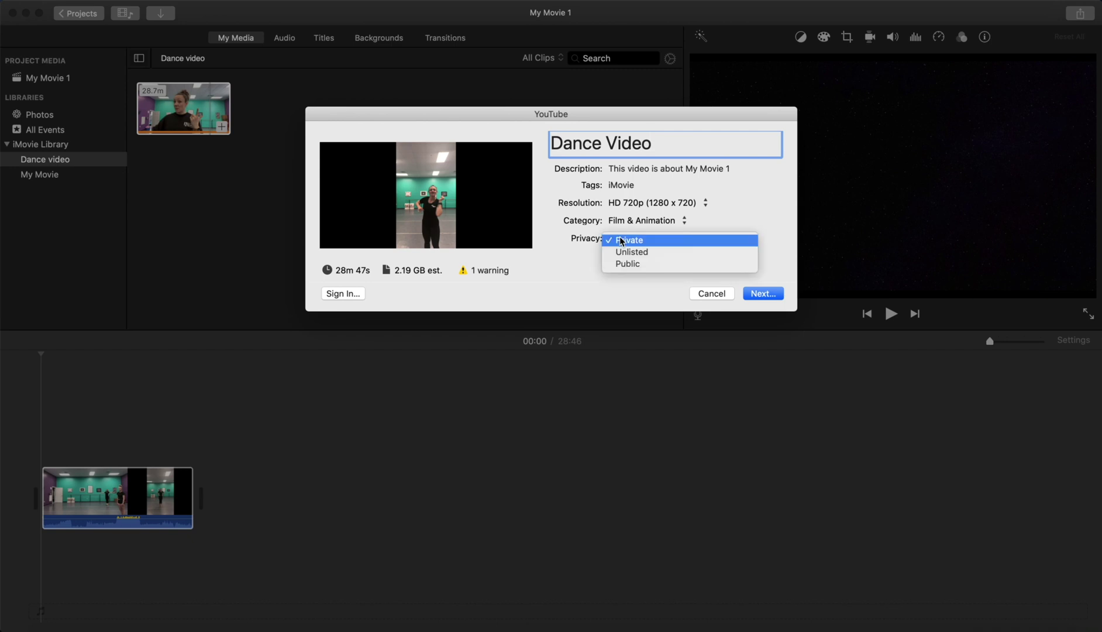
left_click(625, 240)
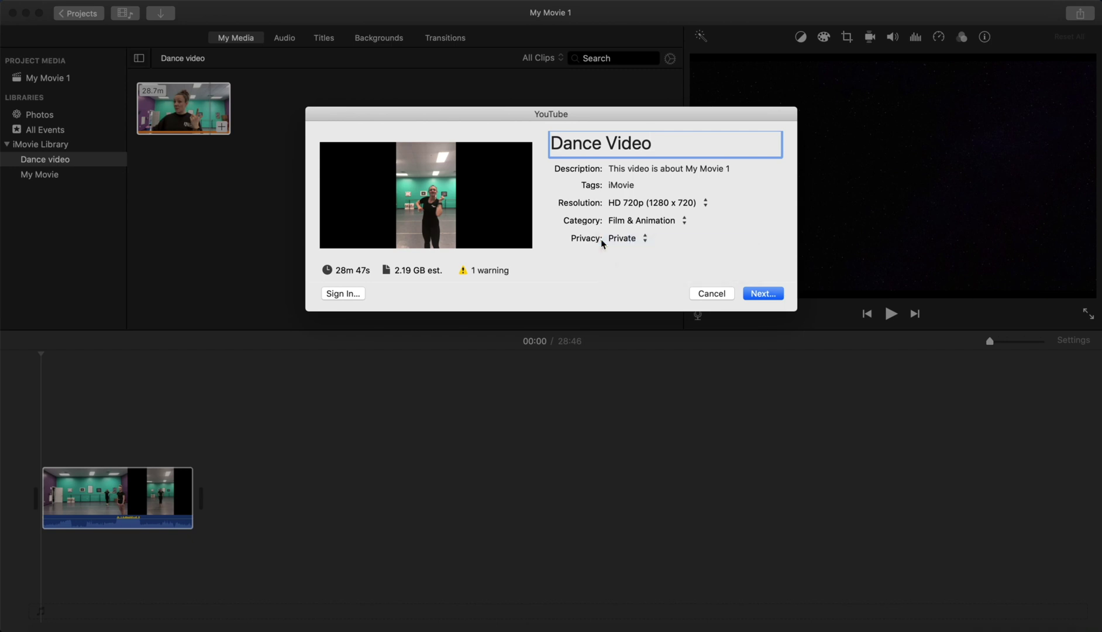
left_click(698, 294)
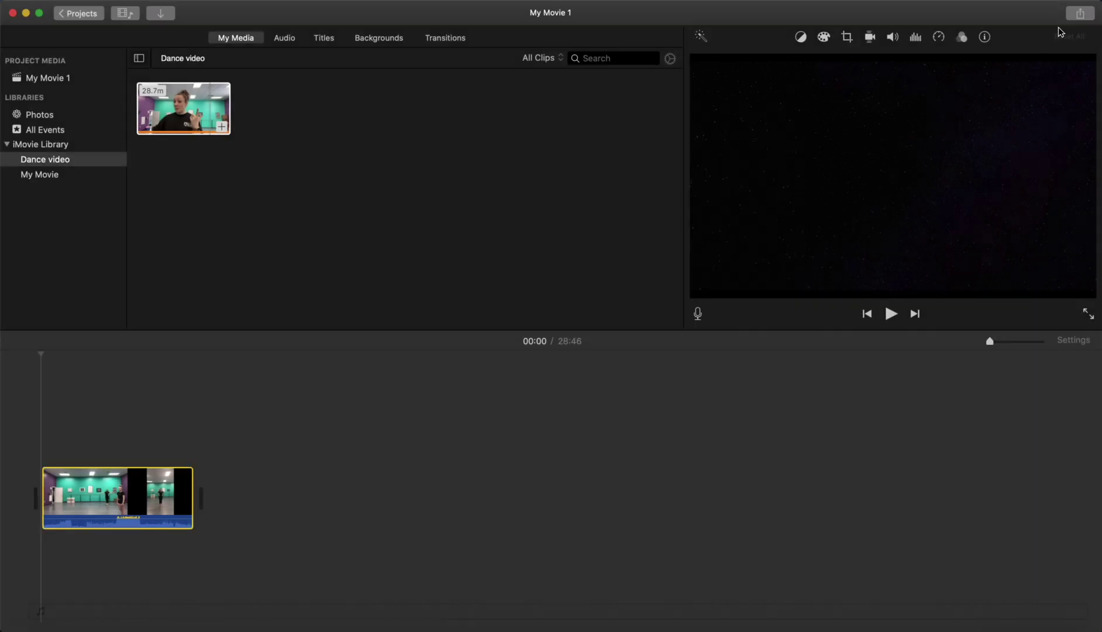
Start sharing the movie as a file, with the resolution set to 720p.
left_click(1083, 15)
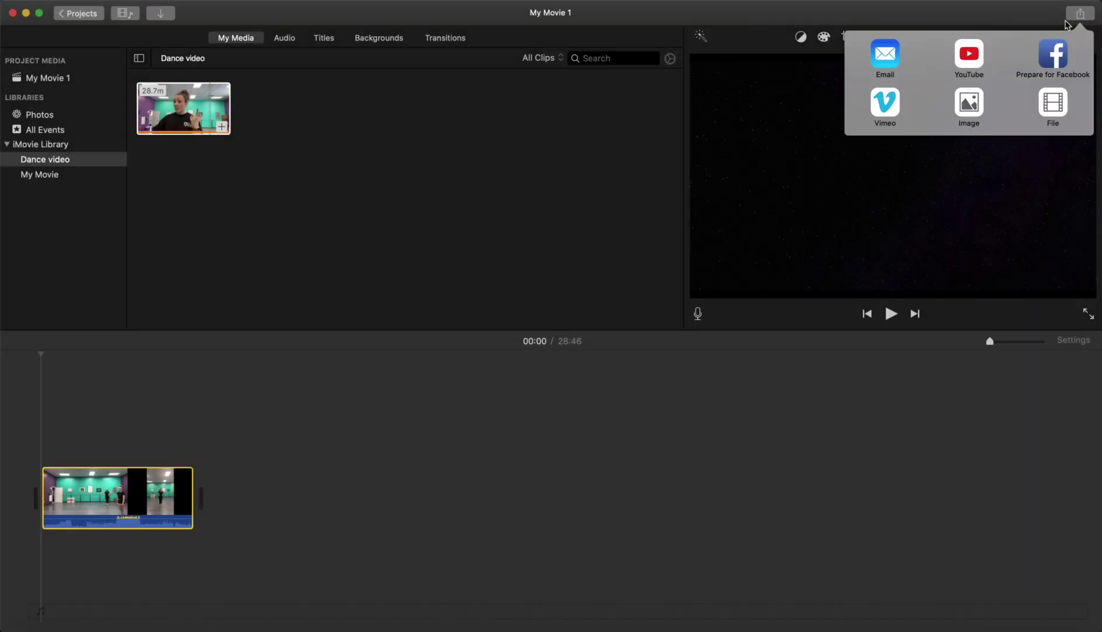
left_click(1053, 106)
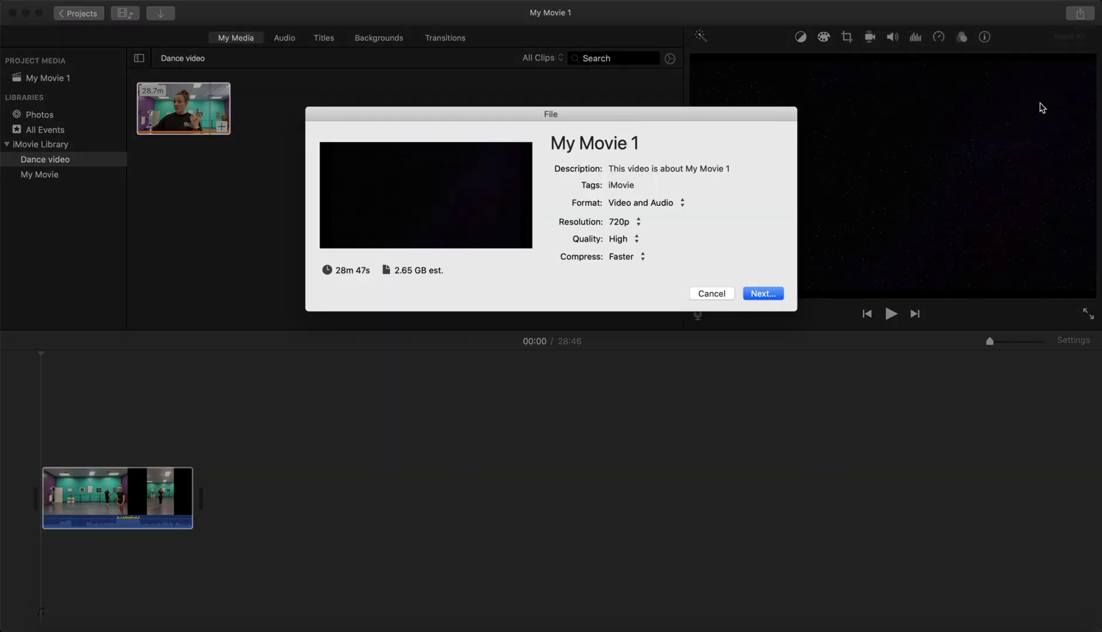
left_click(622, 225)
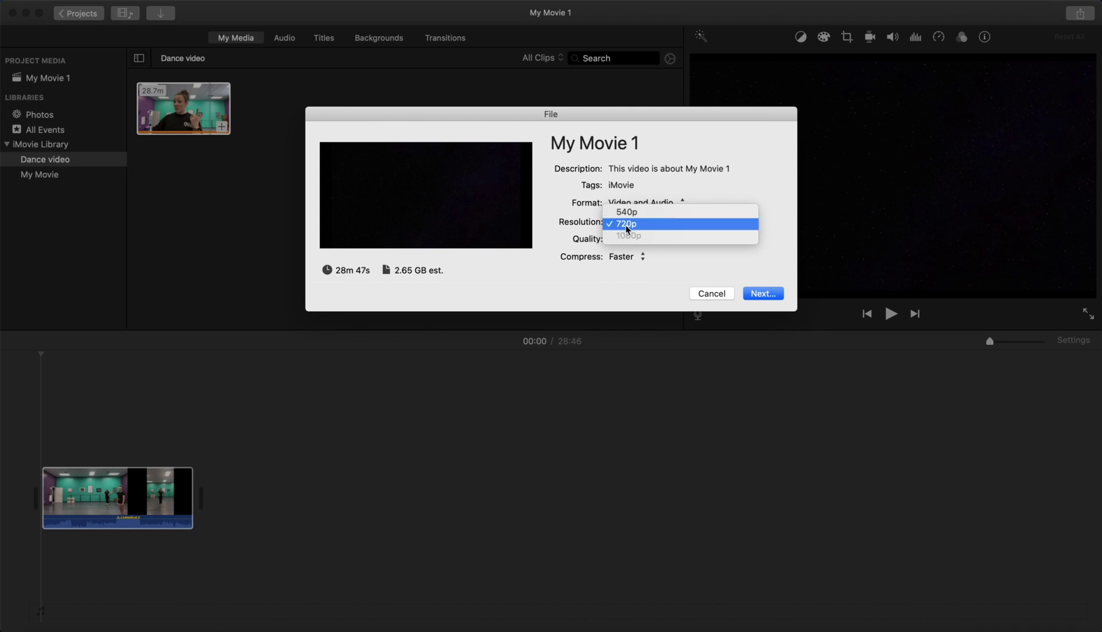
left_click(625, 225)
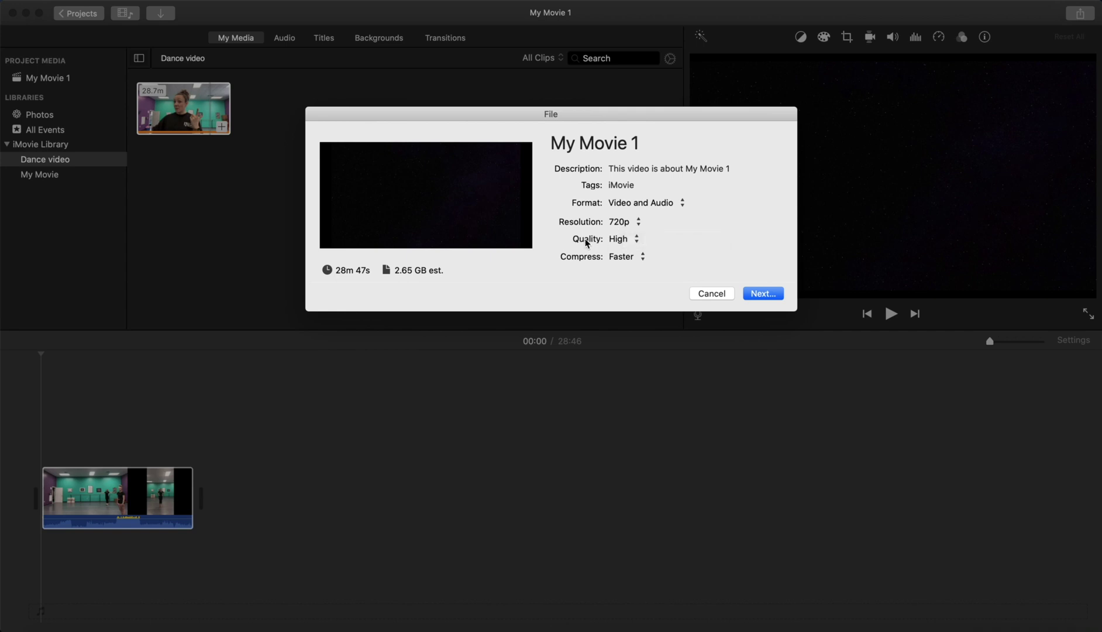
Try the Best (ProRes) export quality and set the quality back to High.
left_click(619, 244)
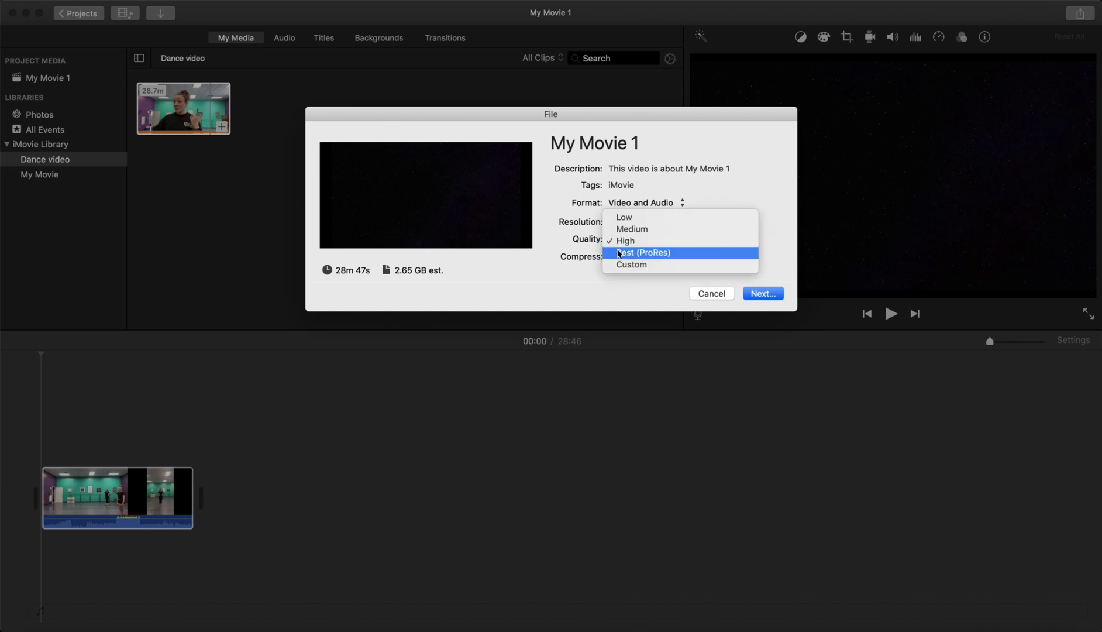
left_click(618, 253)
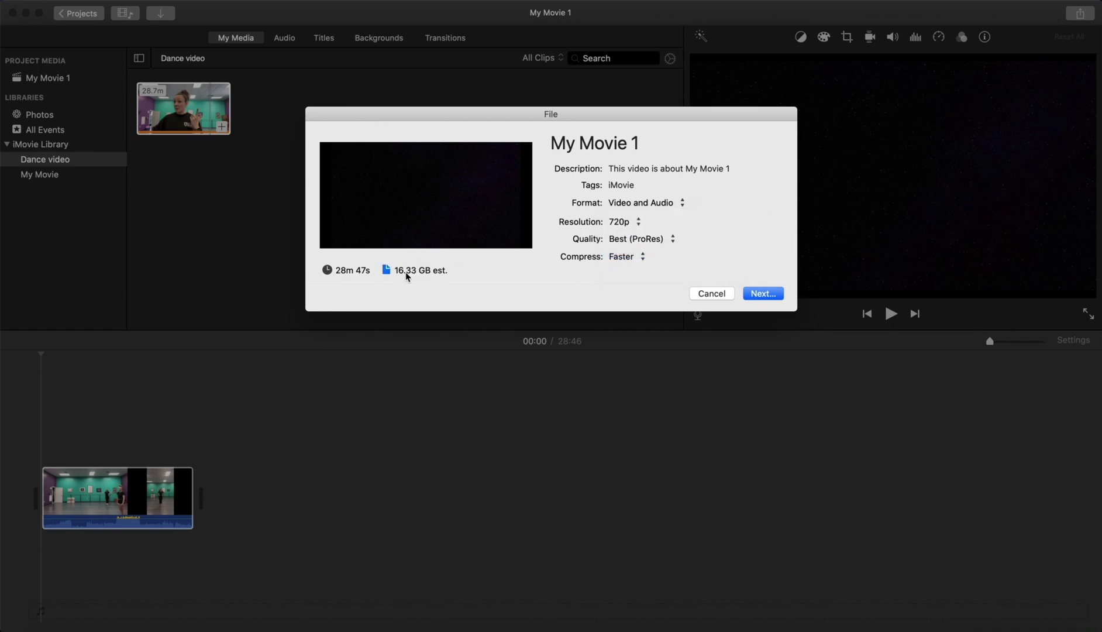
left_click(624, 239)
left_click(630, 234)
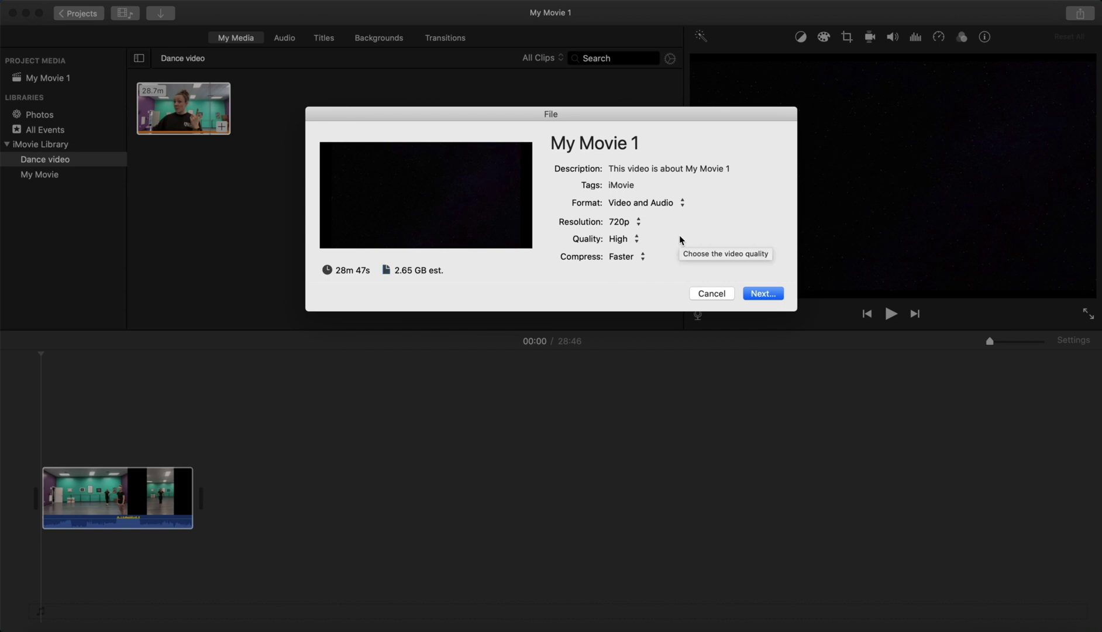
Set the export's compression to Better Quality and its format to Video and Audio.
left_click(622, 258)
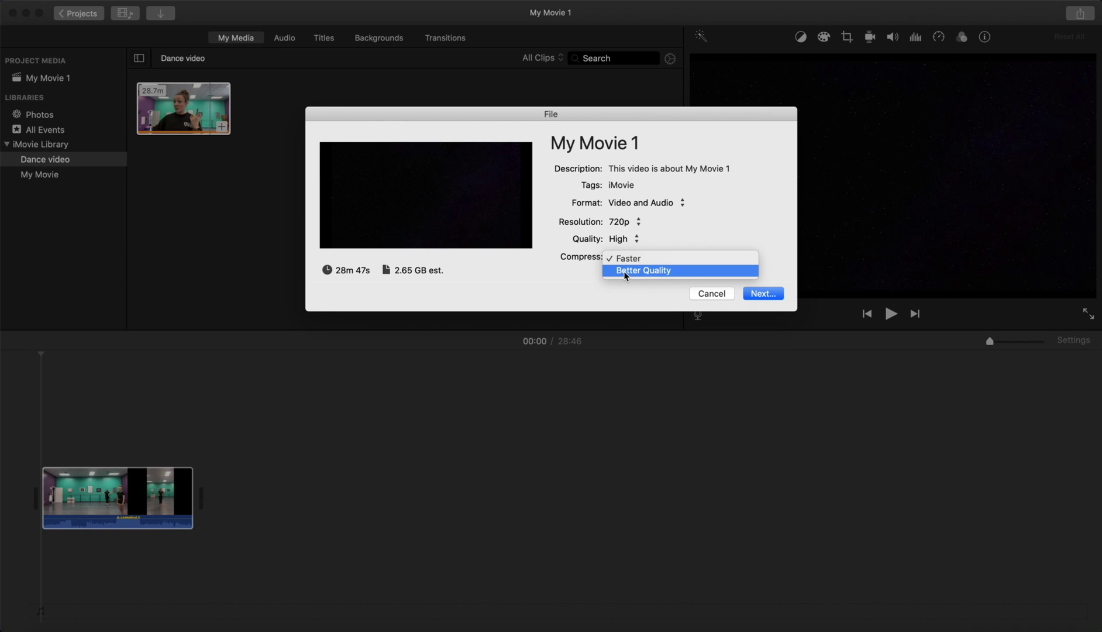
left_click(624, 272)
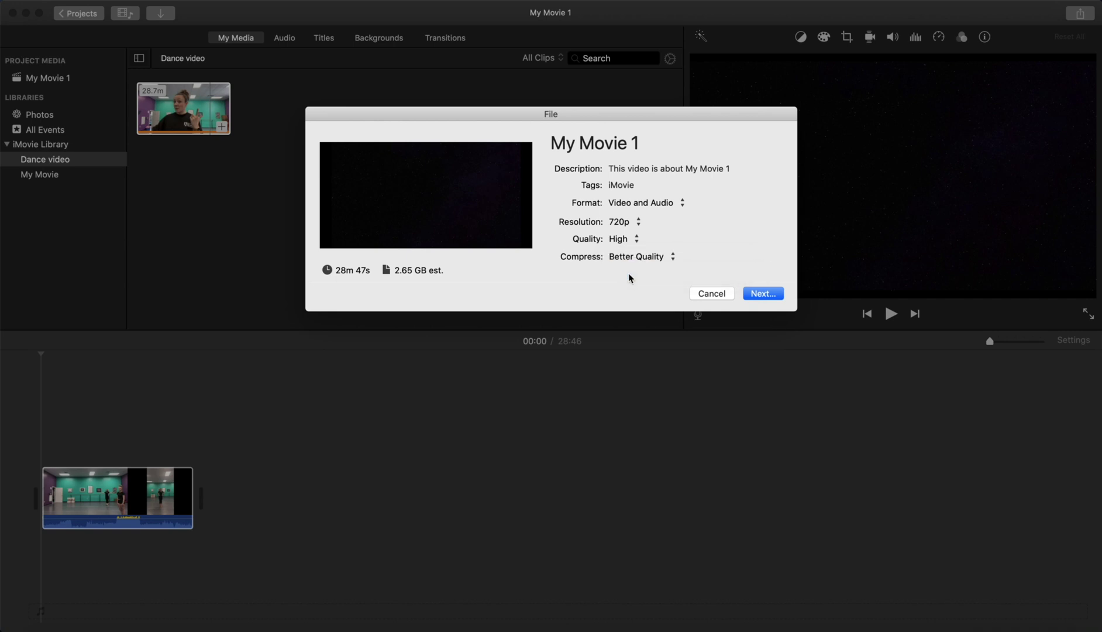
left_click(625, 205)
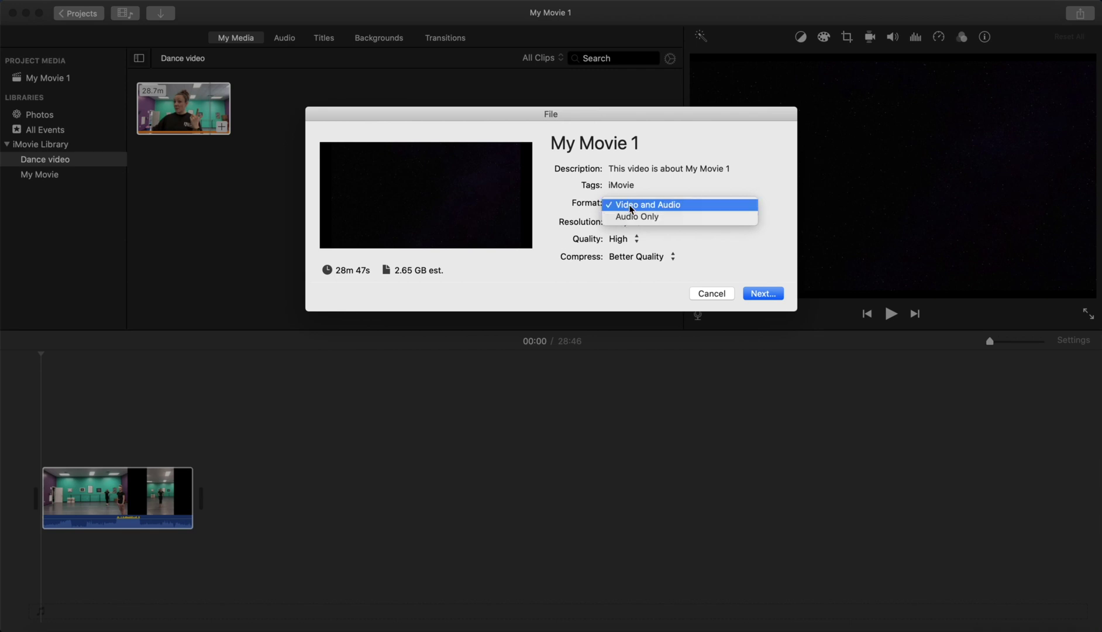
left_click(628, 204)
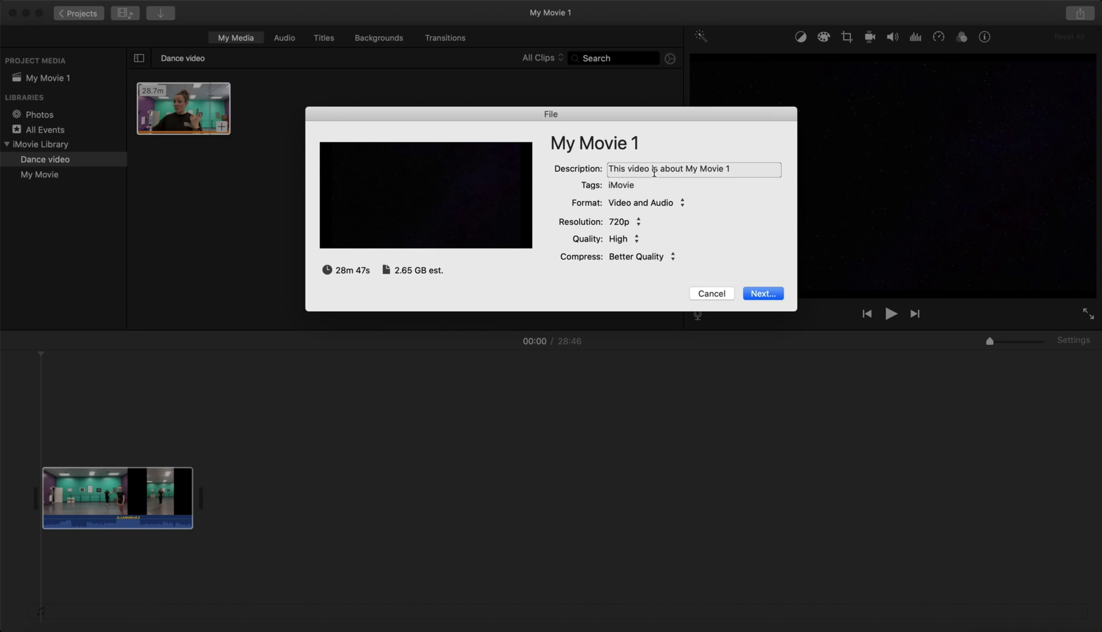
Title the exported movie "Dance Video" and save the file to the Desktop.
left_click_drag(650, 143, 518, 154)
type("Dan")
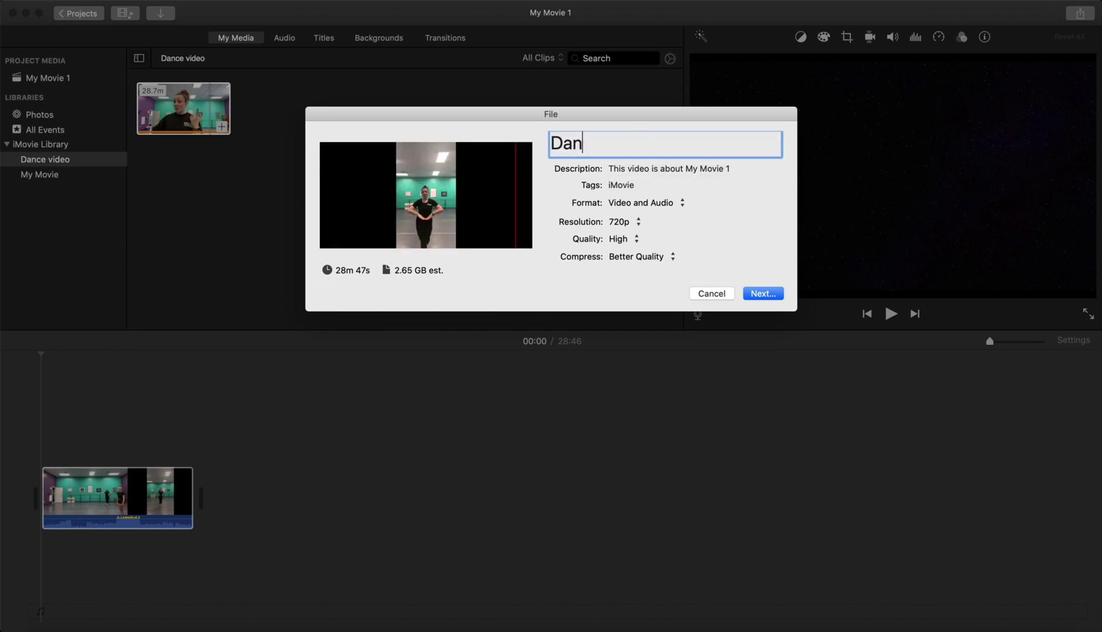
type("ce Video")
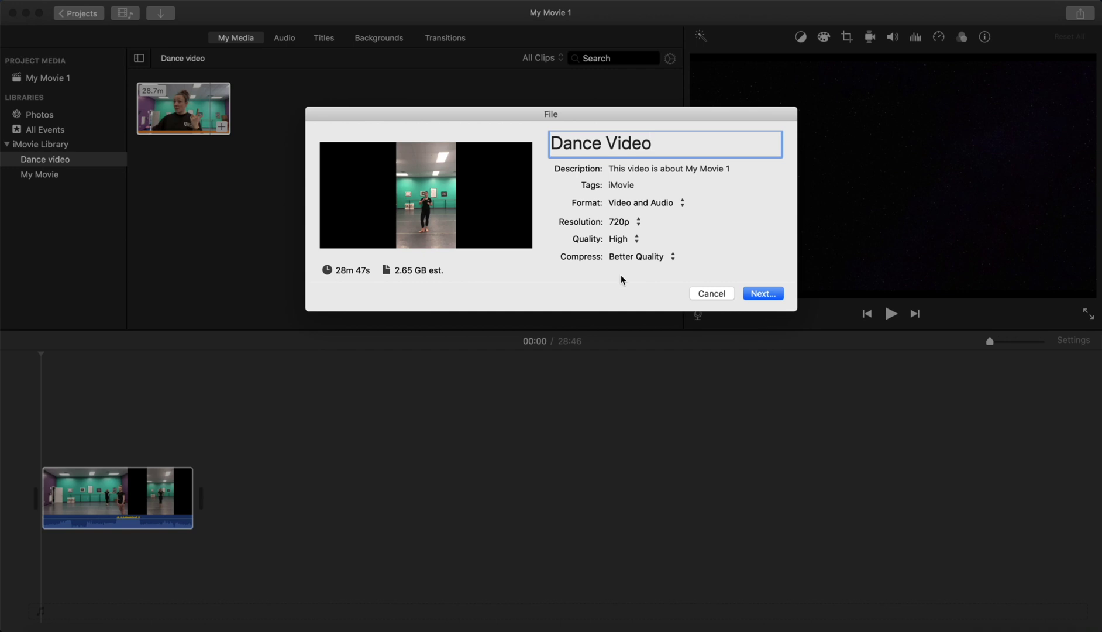
left_click(756, 292)
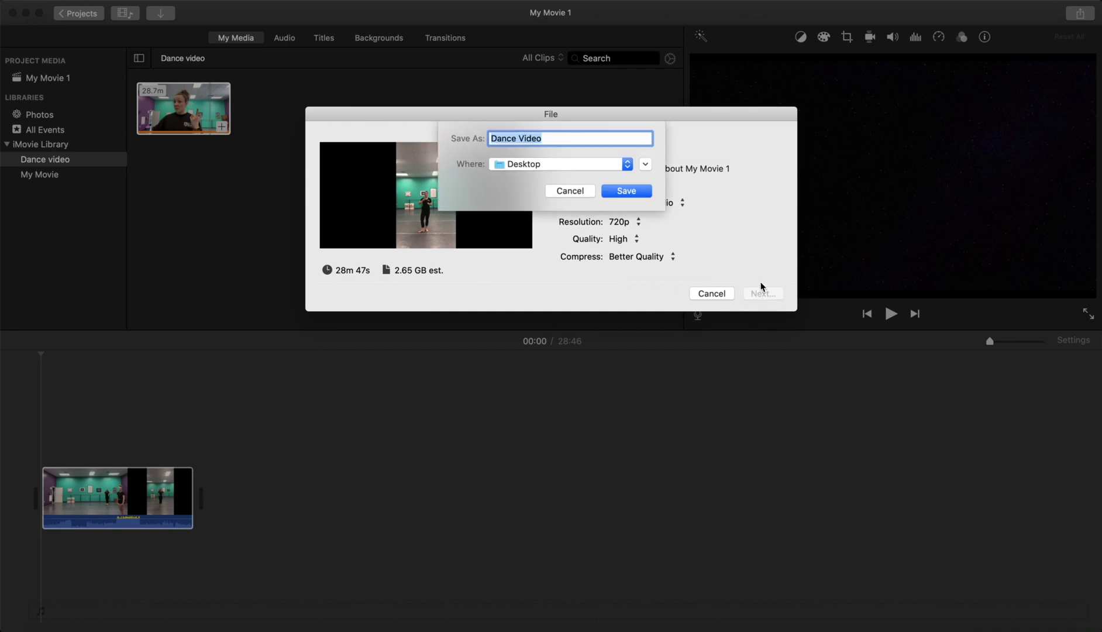
left_click(515, 167)
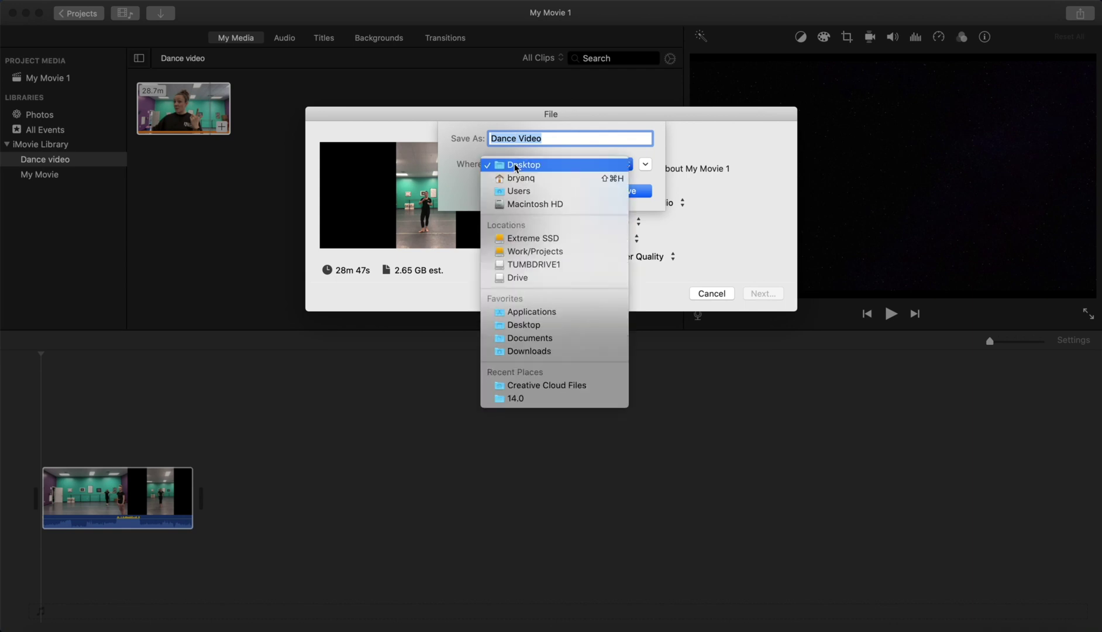
left_click(516, 167)
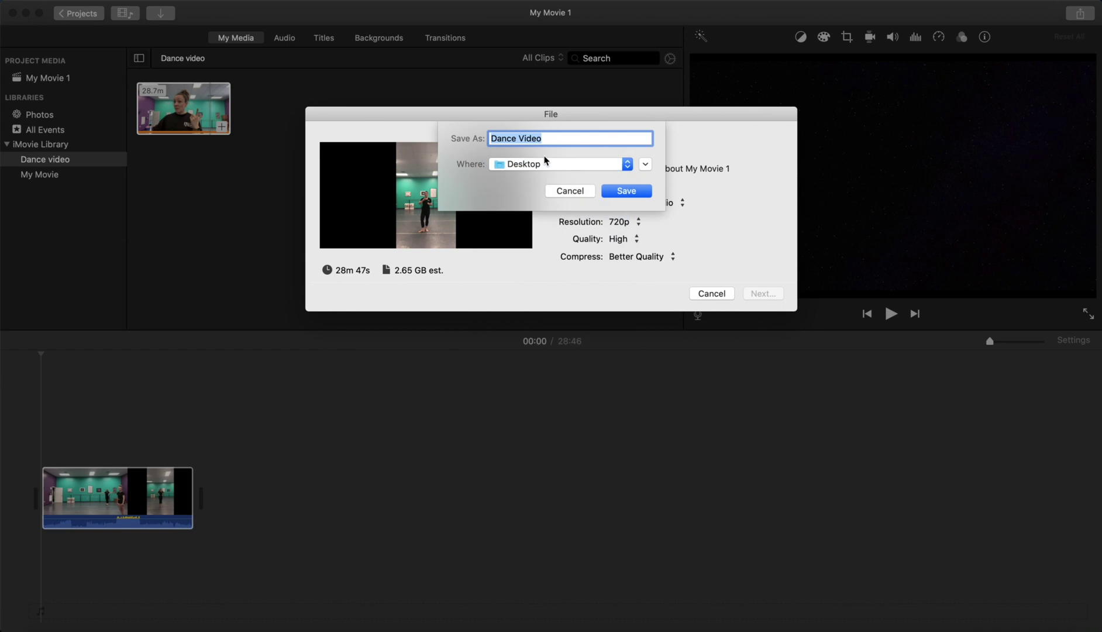
left_click(626, 191)
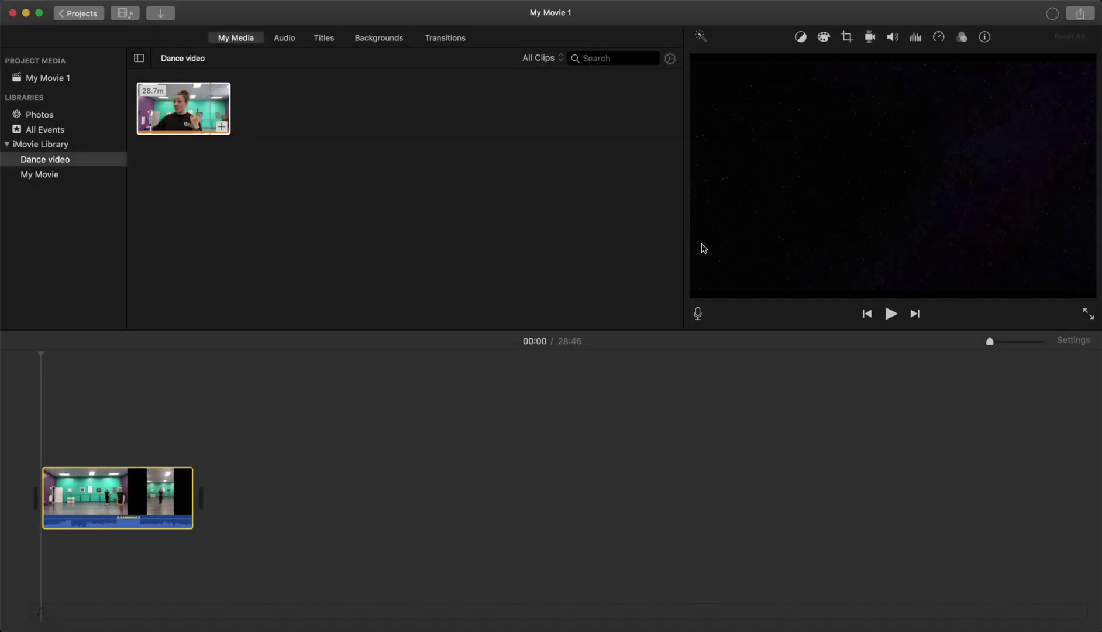